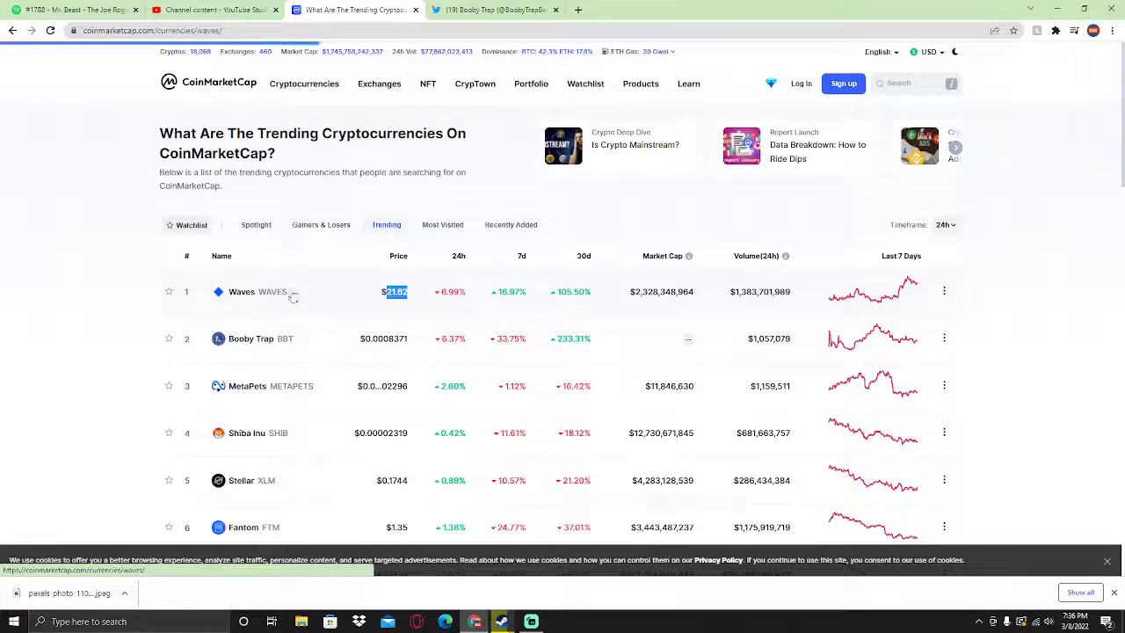
{"action": "scroll", "coordinate": [362, 282], "scroll_direction": "down", "scroll_amount": 4}
{"action": "scroll", "coordinate": [440, 308], "scroll_direction": "down", "scroll_amount": 2}
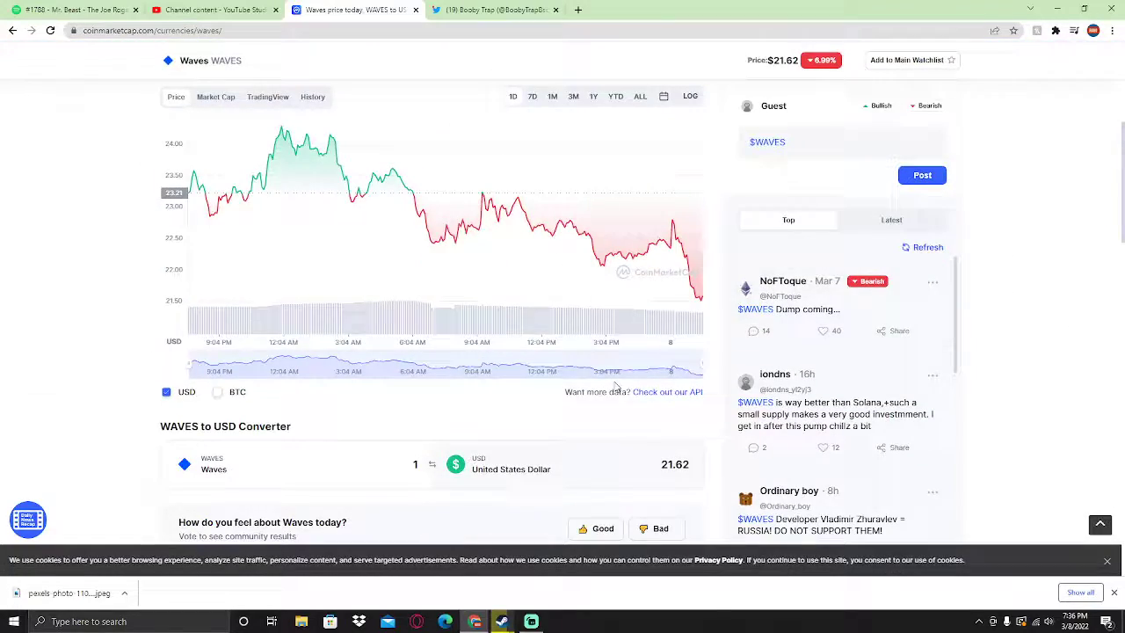
{"action": "scroll", "coordinate": [615, 387], "scroll_direction": "down", "scroll_amount": 5}
{"action": "scroll", "coordinate": [628, 395], "scroll_direction": "down", "scroll_amount": 4}
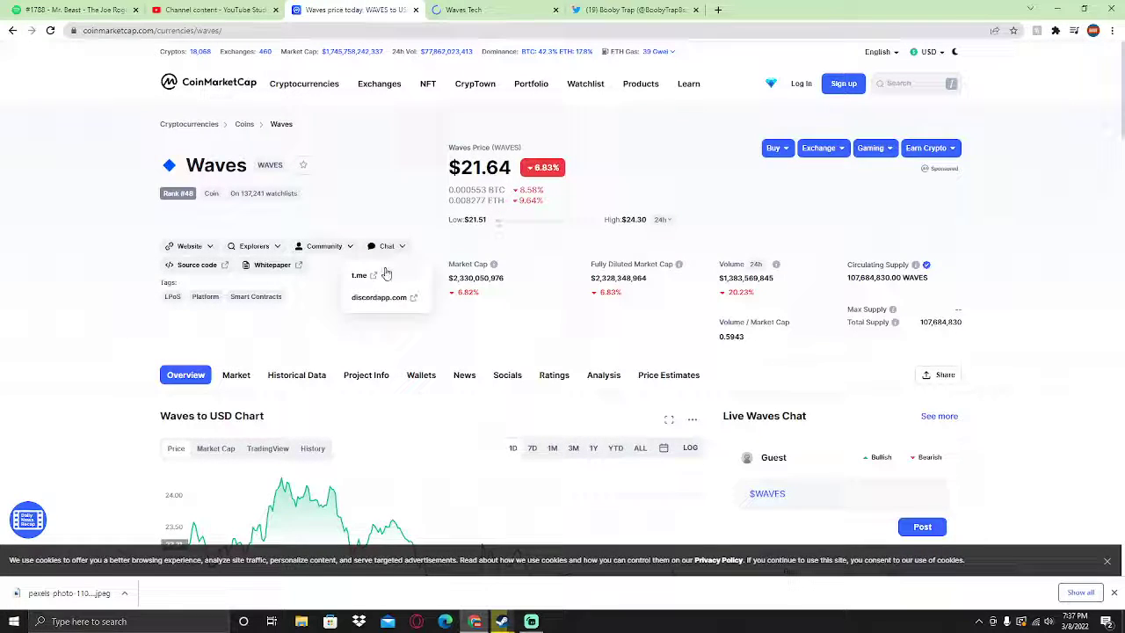
- Read the waves.tech homepage down to its footer and open the Twitter link under Socials
{"action": "left_click", "coordinate": [463, 10]}
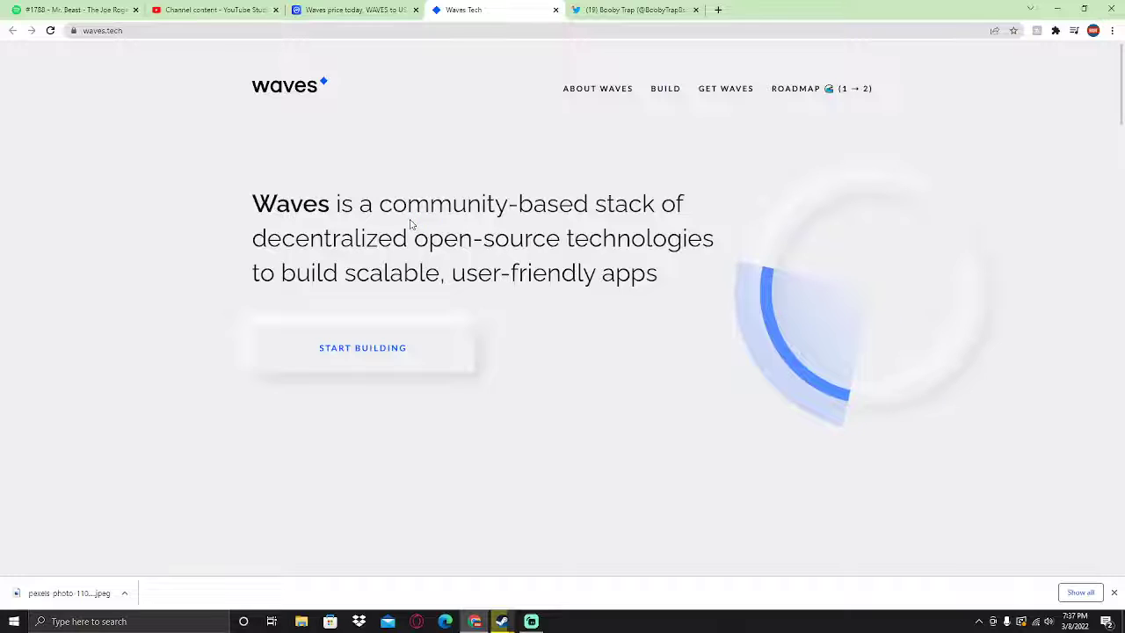
{"action": "scroll", "coordinate": [501, 281], "scroll_direction": "down", "scroll_amount": 3}
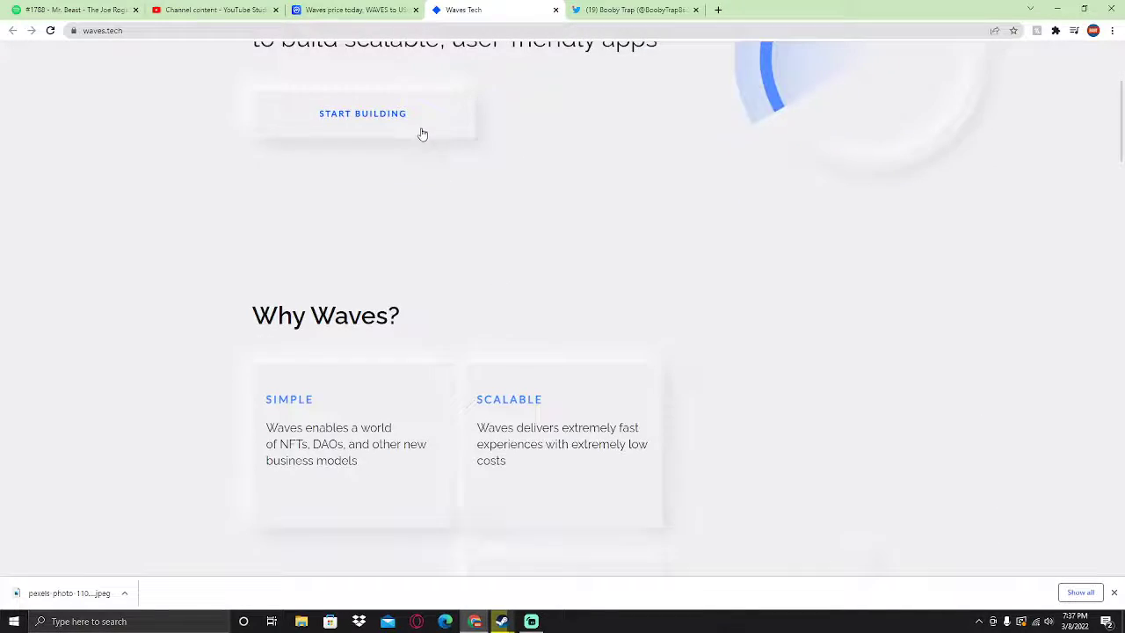
{"action": "scroll", "coordinate": [423, 133], "scroll_direction": "down", "scroll_amount": 3}
{"action": "scroll", "coordinate": [450, 176], "scroll_direction": "up", "scroll_amount": 1}
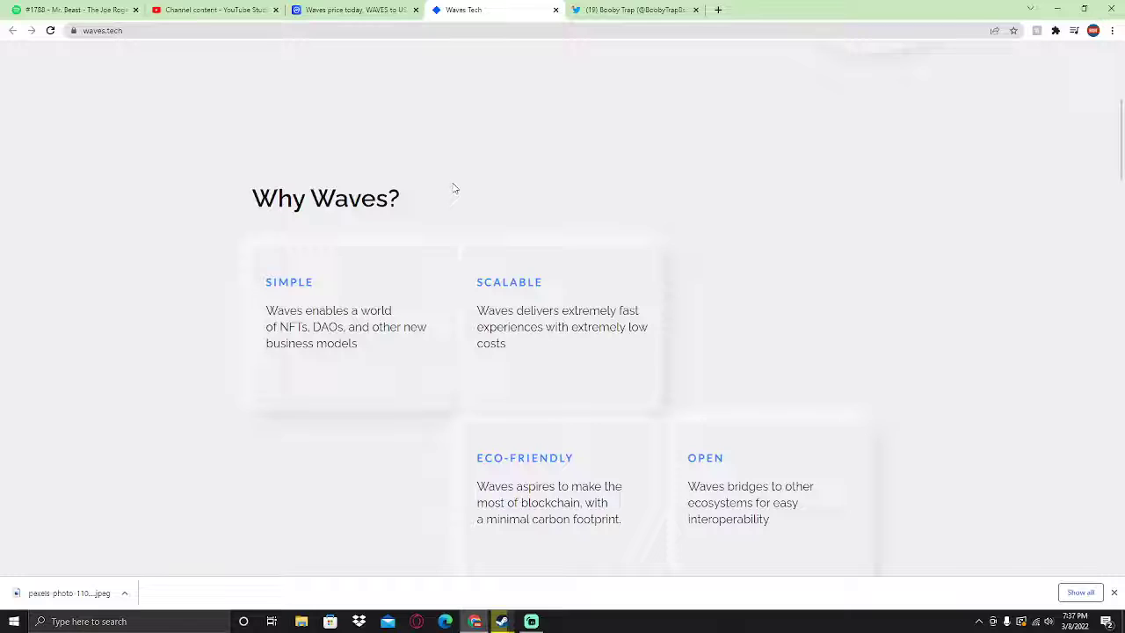
{"action": "scroll", "coordinate": [522, 322], "scroll_direction": "down", "scroll_amount": 3}
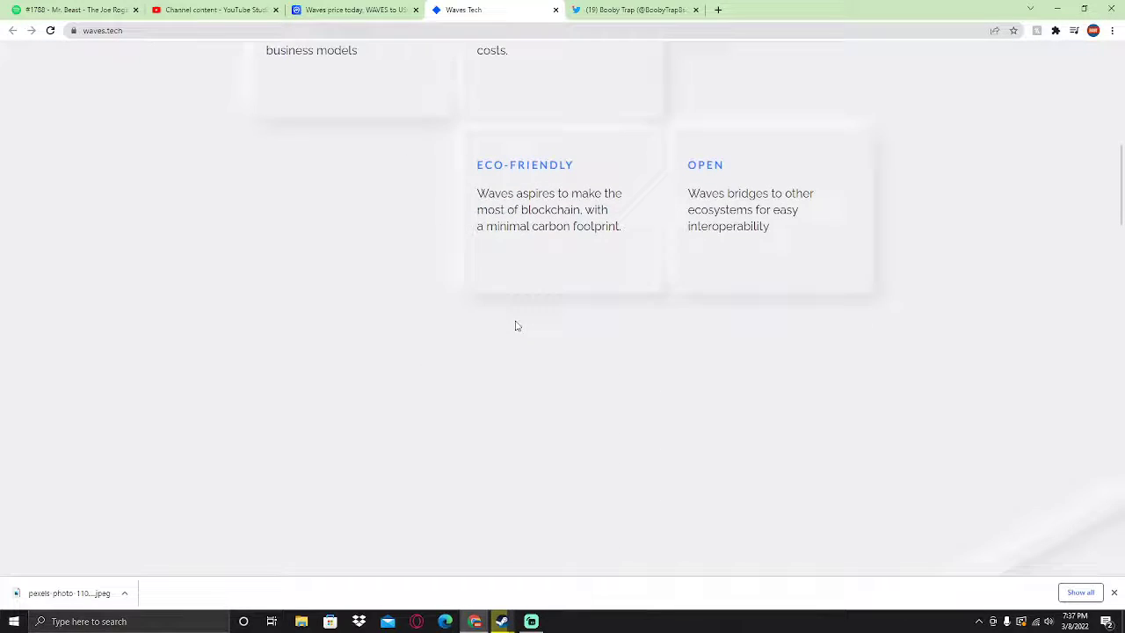
{"action": "scroll", "coordinate": [516, 325], "scroll_direction": "down", "scroll_amount": 4}
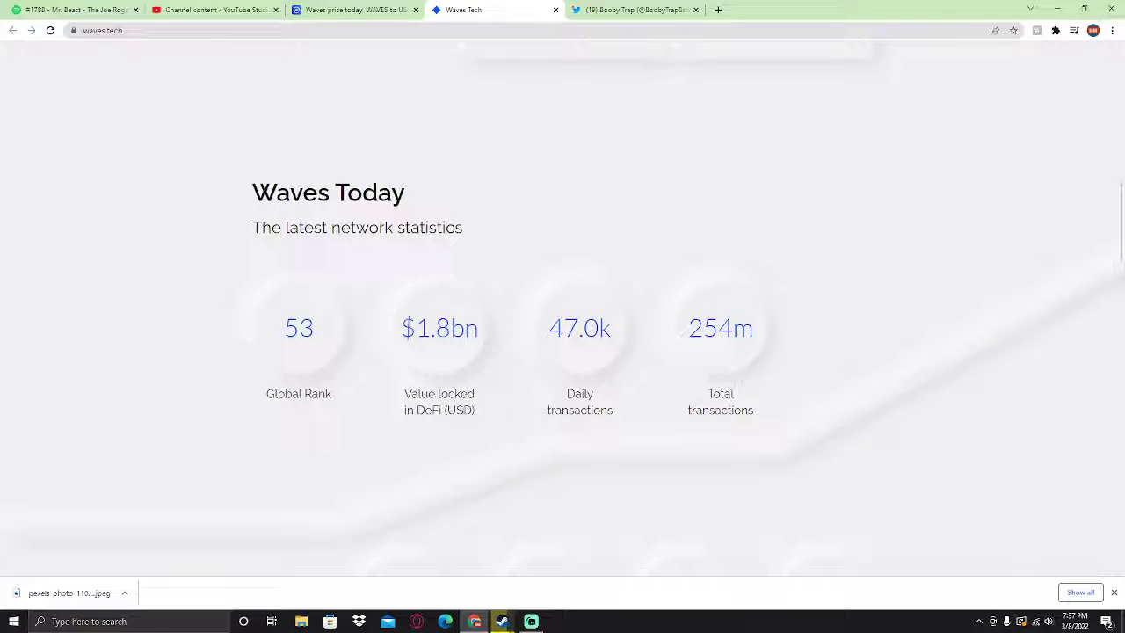
{"action": "scroll", "coordinate": [490, 383], "scroll_direction": "down", "scroll_amount": 1}
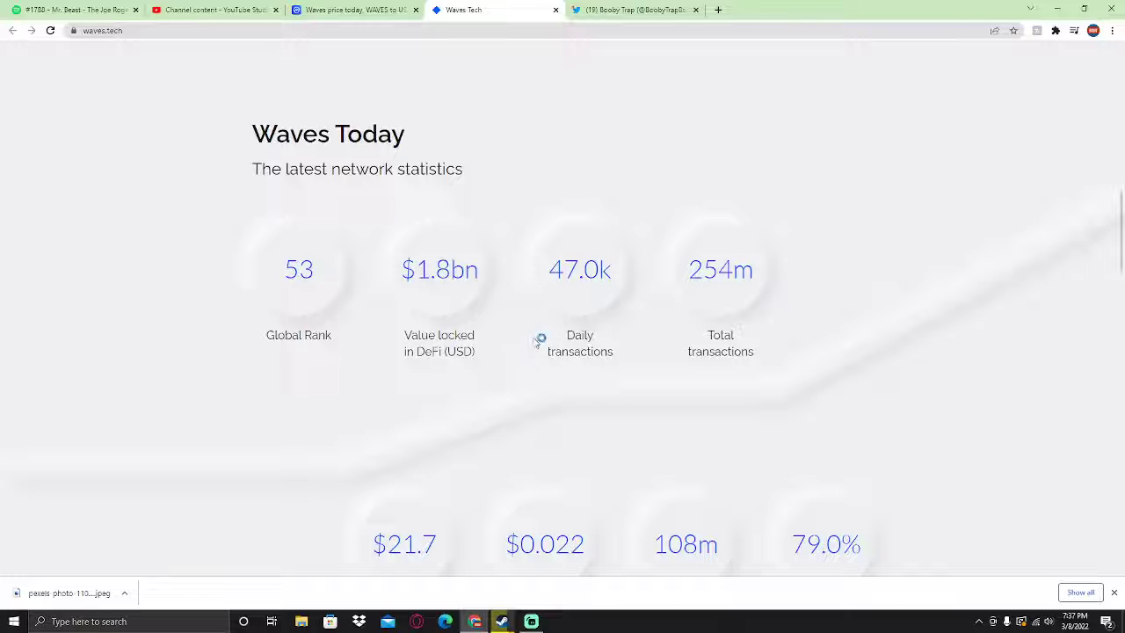
{"action": "scroll", "coordinate": [536, 341], "scroll_direction": "down", "scroll_amount": 4}
{"action": "scroll", "coordinate": [536, 342], "scroll_direction": "down", "scroll_amount": 1}
{"action": "scroll", "coordinate": [545, 317], "scroll_direction": "down", "scroll_amount": 4}
{"action": "scroll", "coordinate": [550, 307], "scroll_direction": "up", "scroll_amount": 3}
{"action": "scroll", "coordinate": [550, 307], "scroll_direction": "up", "scroll_amount": 2}
{"action": "scroll", "coordinate": [550, 308], "scroll_direction": "down", "scroll_amount": 2}
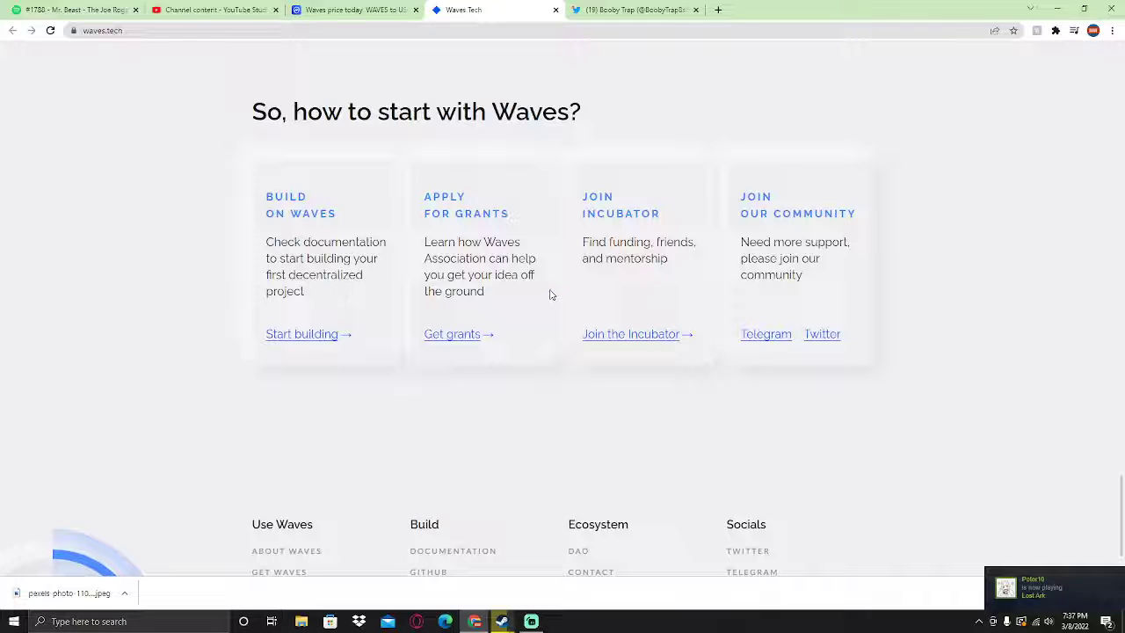
{"action": "scroll", "coordinate": [550, 294], "scroll_direction": "down", "scroll_amount": 2}
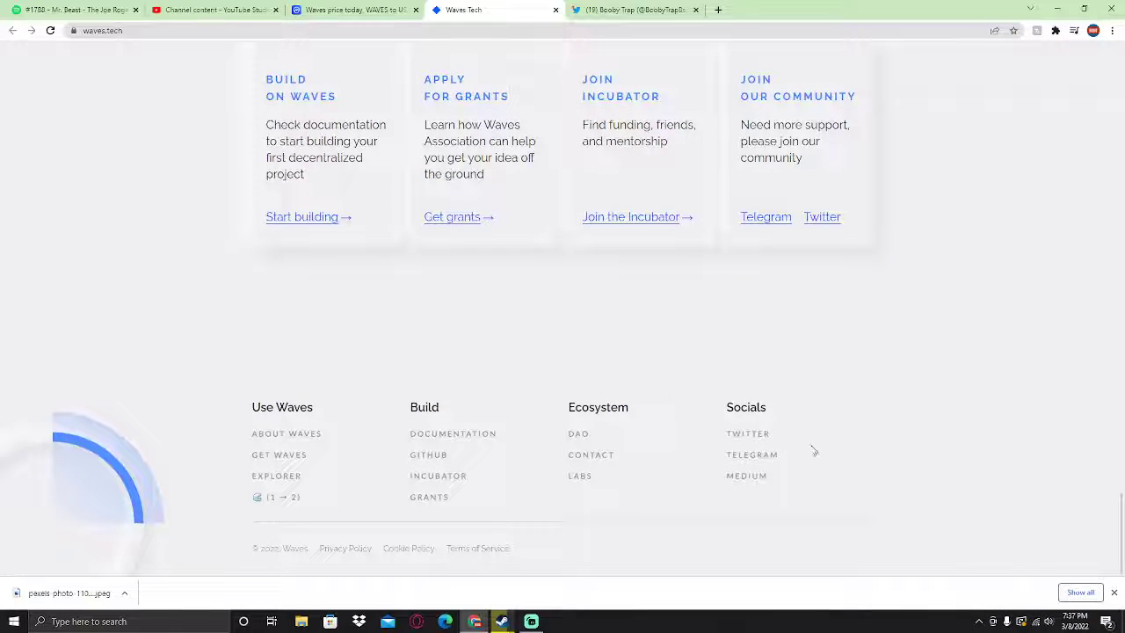
{"action": "left_click", "coordinate": [757, 435]}
{"action": "left_click", "coordinate": [492, 9]}
- Review the tweets on the Waves Twitter profile, then close that tab
{"action": "left_click", "coordinate": [752, 454]}
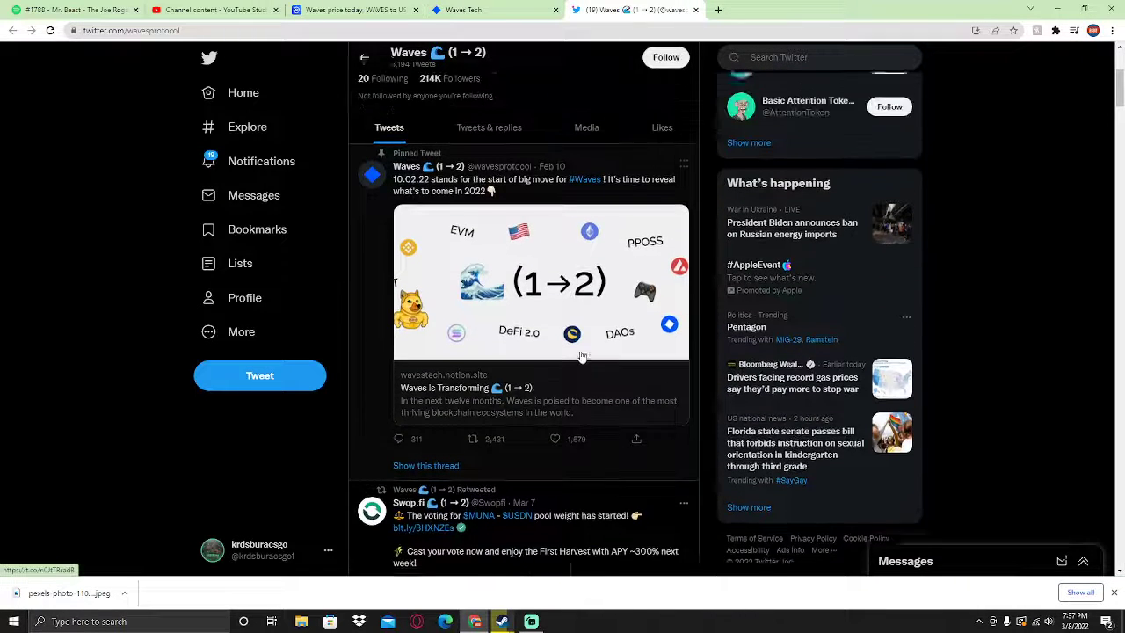
{"action": "scroll", "coordinate": [581, 357], "scroll_direction": "down", "scroll_amount": 5}
{"action": "scroll", "coordinate": [580, 356], "scroll_direction": "down", "scroll_amount": 5}
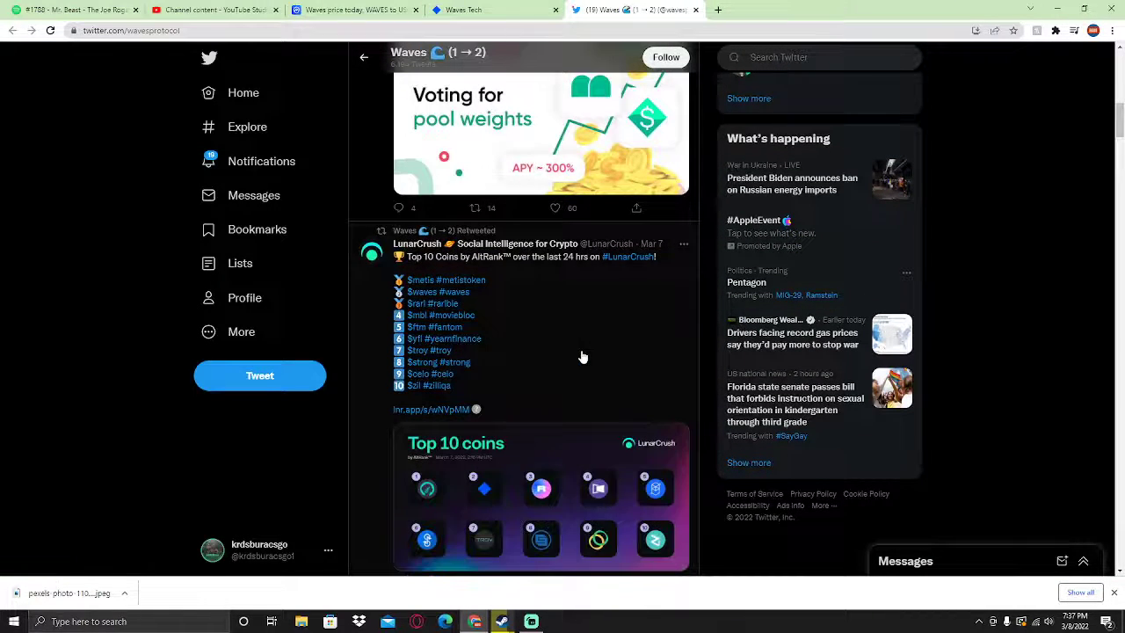
{"action": "scroll", "coordinate": [582, 357], "scroll_direction": "down", "scroll_amount": 5}
{"action": "scroll", "coordinate": [583, 356], "scroll_direction": "up", "scroll_amount": 5}
{"action": "scroll", "coordinate": [583, 357], "scroll_direction": "up", "scroll_amount": 5}
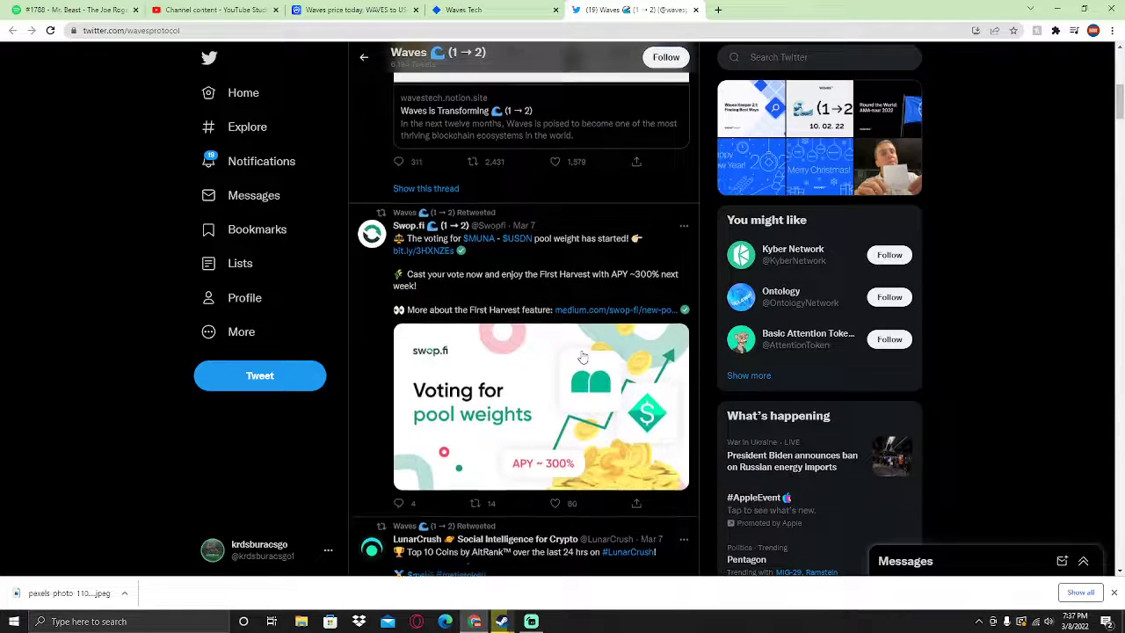
{"action": "scroll", "coordinate": [583, 357], "scroll_direction": "up", "scroll_amount": 5}
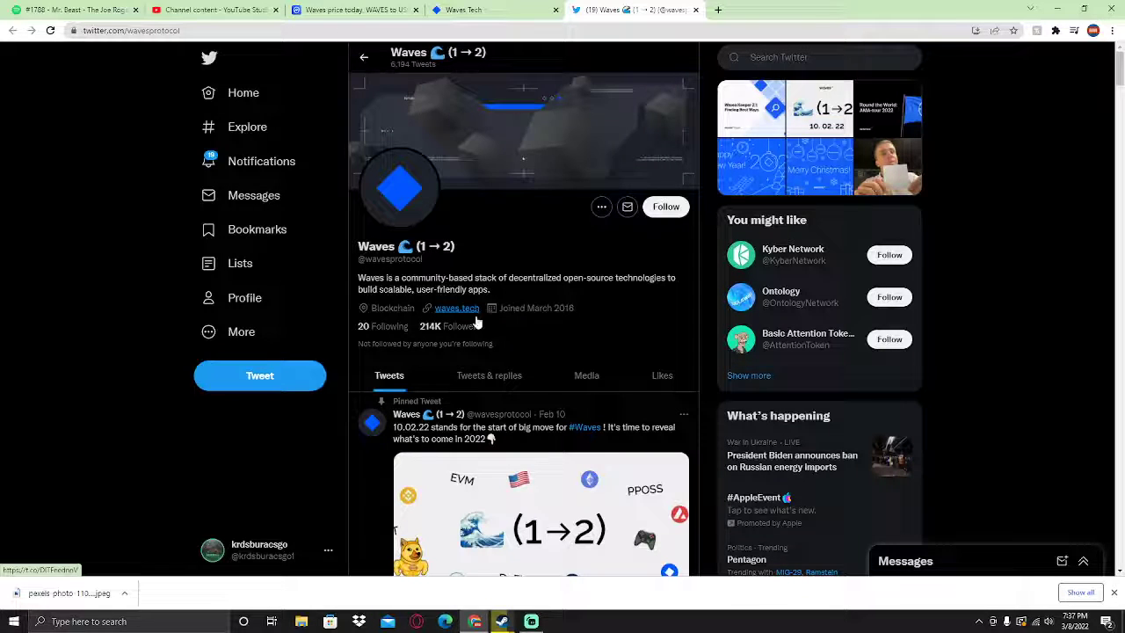
{"action": "left_click", "coordinate": [695, 10]}
- Leave YouTube Studio and return to the CoinMarketCap Waves page with its USD price chart
{"action": "left_click", "coordinate": [167, 9]}
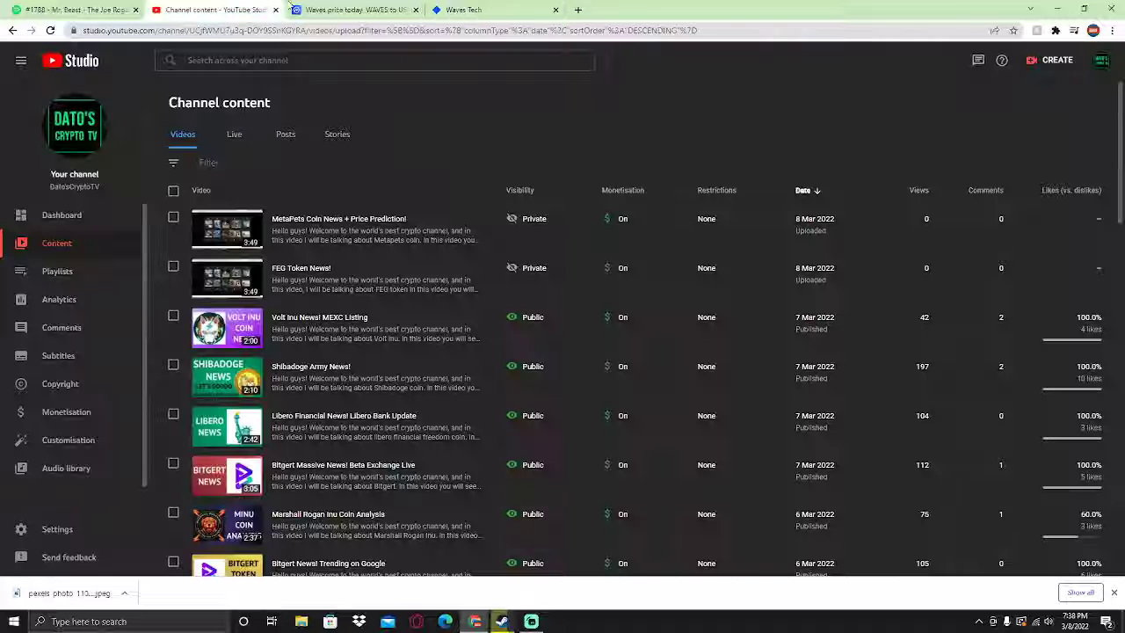
{"action": "left_click", "coordinate": [352, 10]}
{"action": "scroll", "coordinate": [422, 175], "scroll_direction": "down", "scroll_amount": 3}
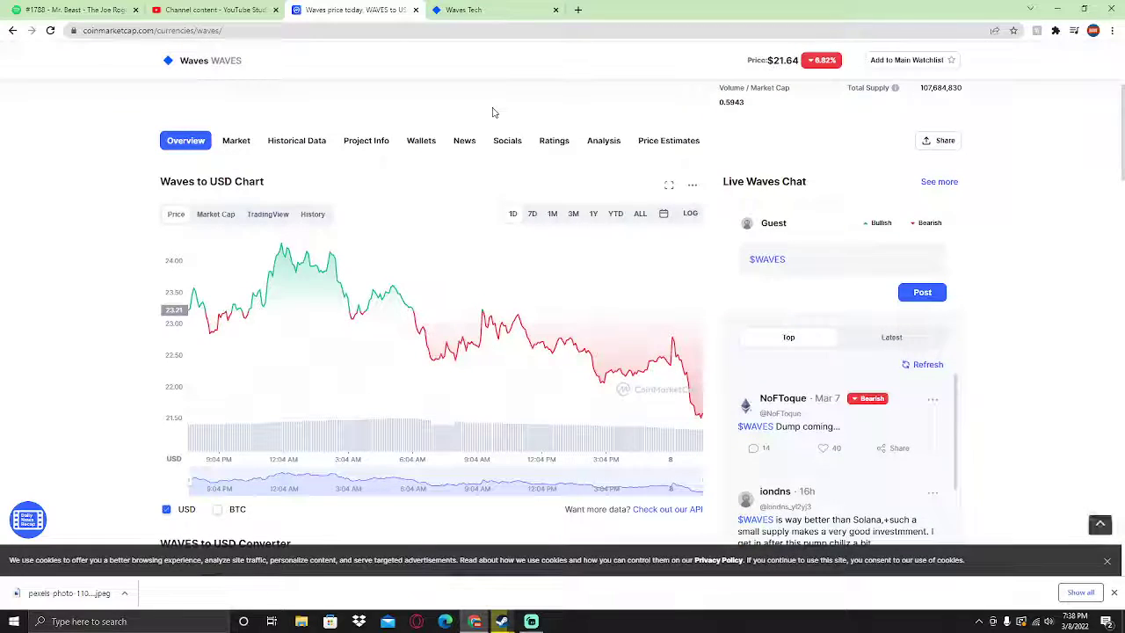